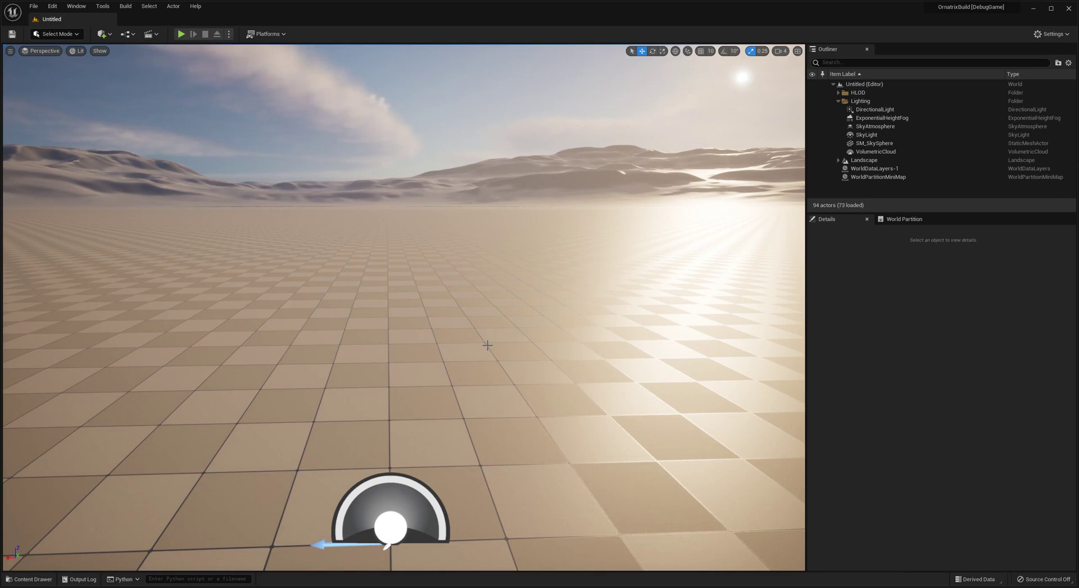
# Browse the MetaHuman presets in Quixel Bridge and view the Hadley preset's download details
pyautogui.click(79, 7)
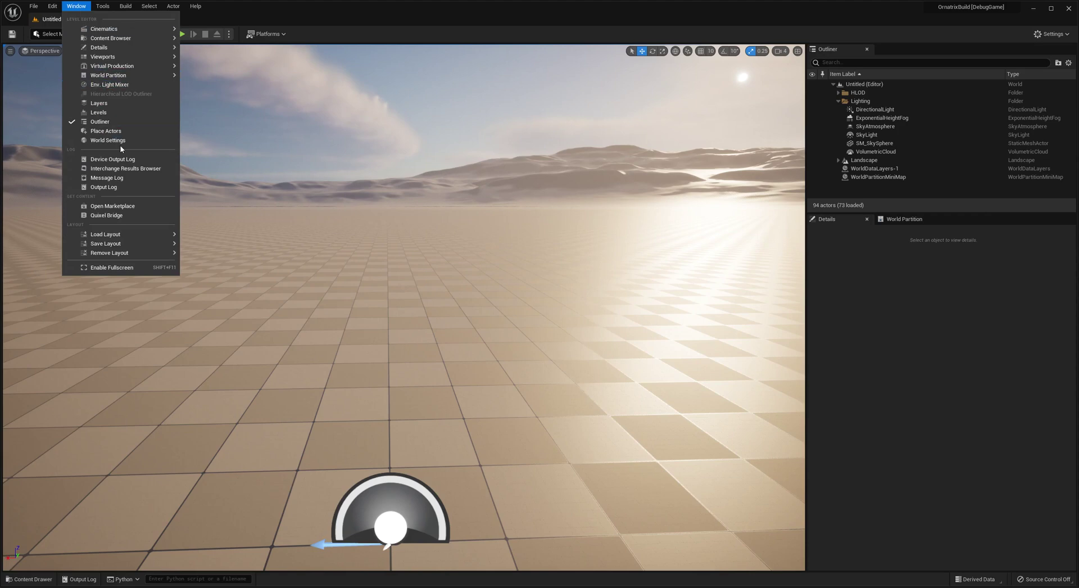
pyautogui.click(119, 216)
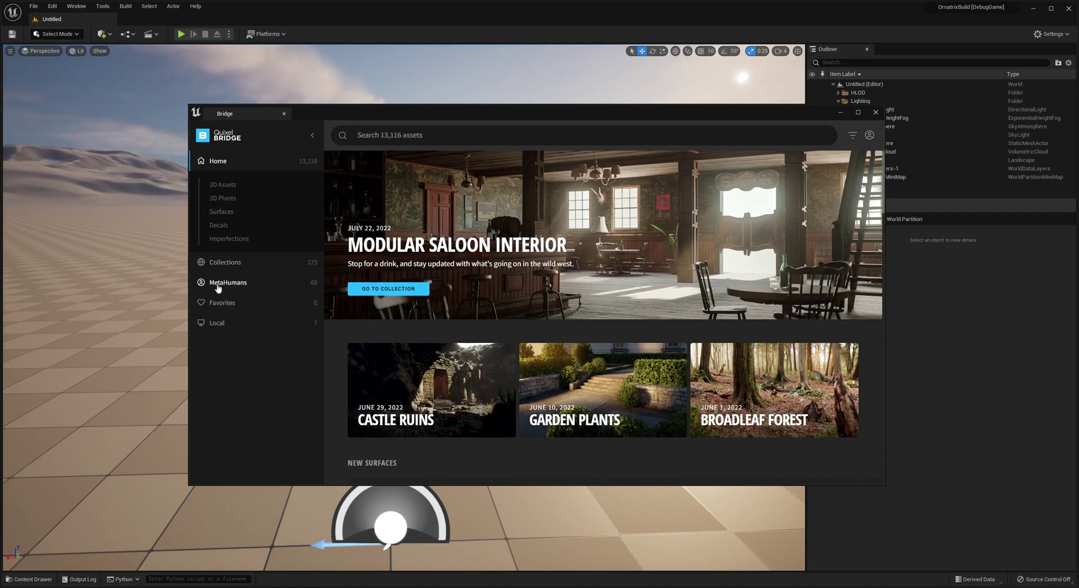
pyautogui.click(221, 282)
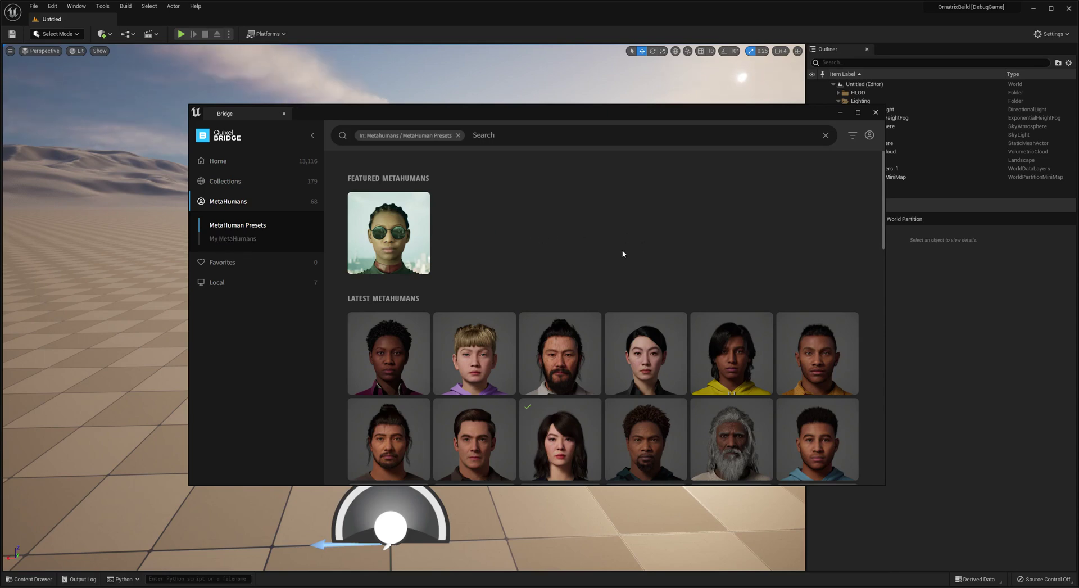
pyautogui.scroll(-3, 604, 360)
pyautogui.scroll(-2, 602, 361)
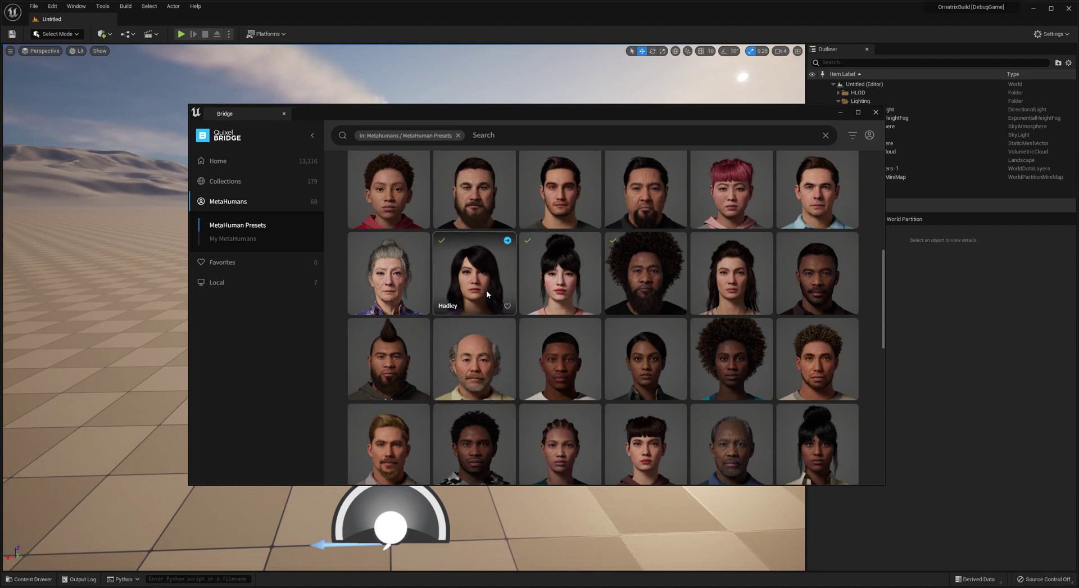
pyautogui.scroll(1, 487, 299)
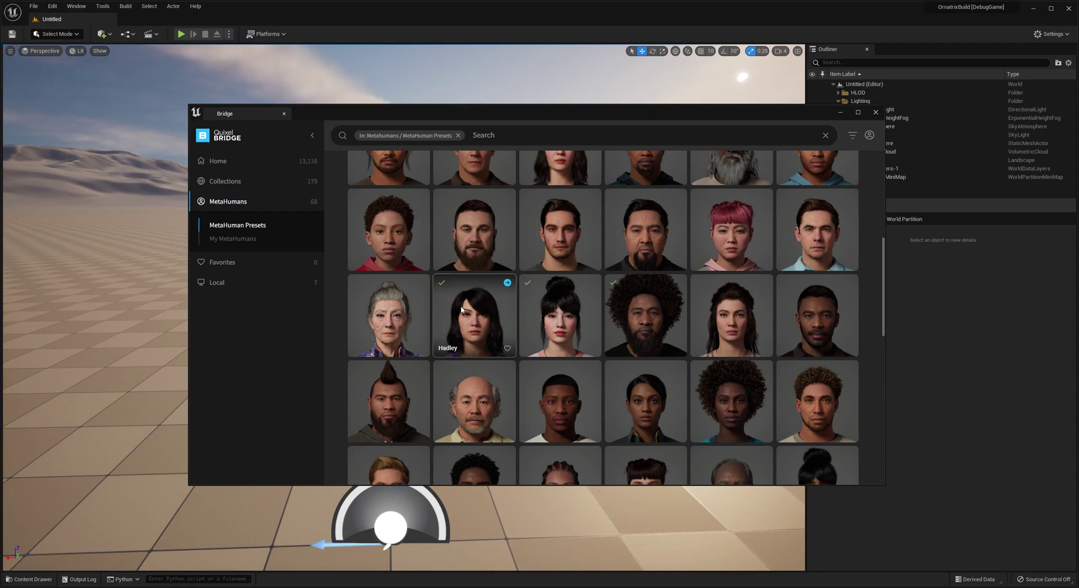
pyautogui.click(440, 304)
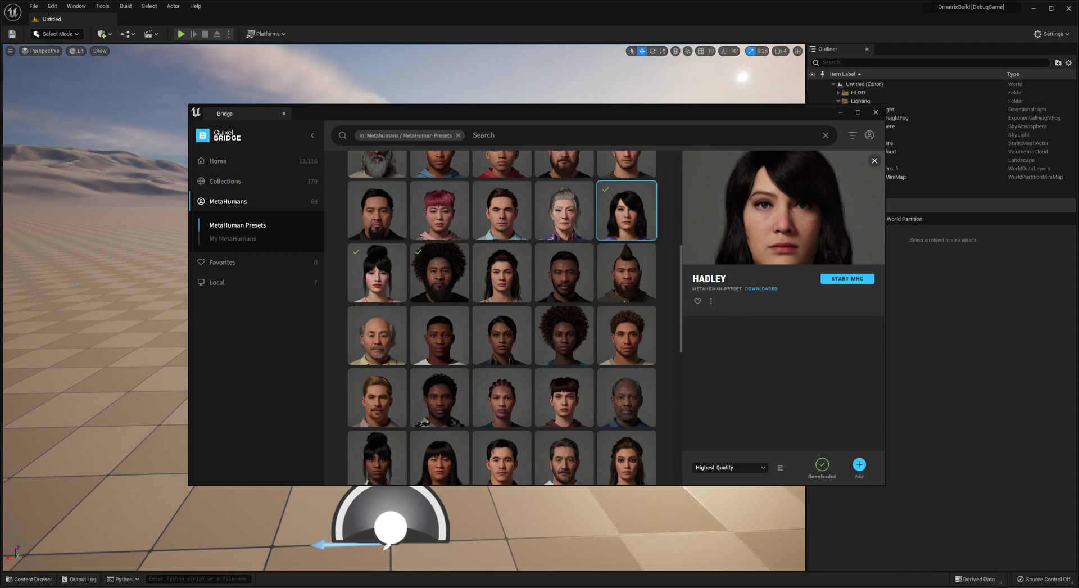
pyautogui.click(874, 113)
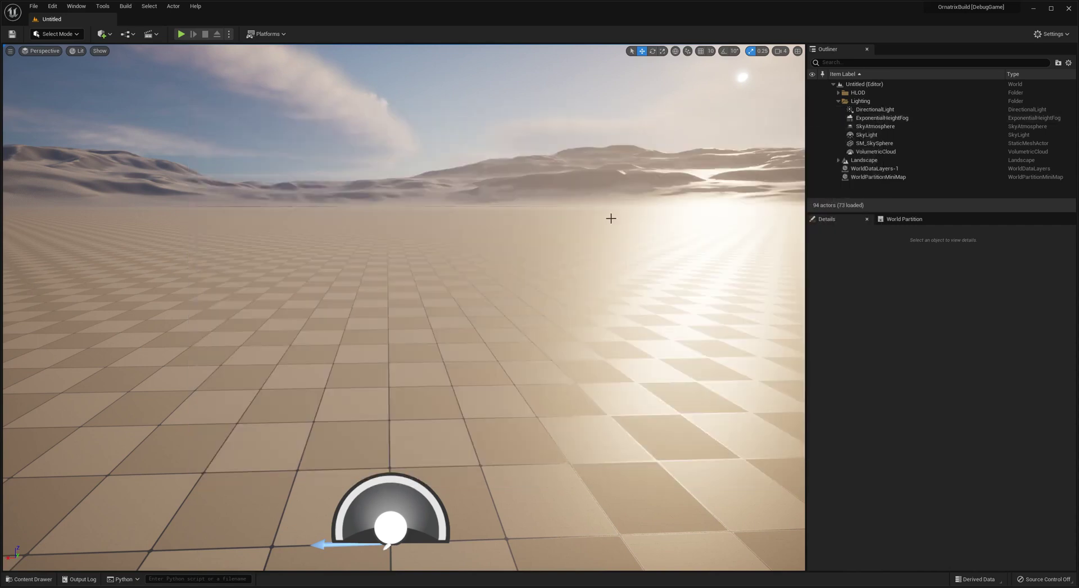
# Place the BP_Hadley blueprint from the MetaHumans/Hadley content folder into the level
pyautogui.click(34, 579)
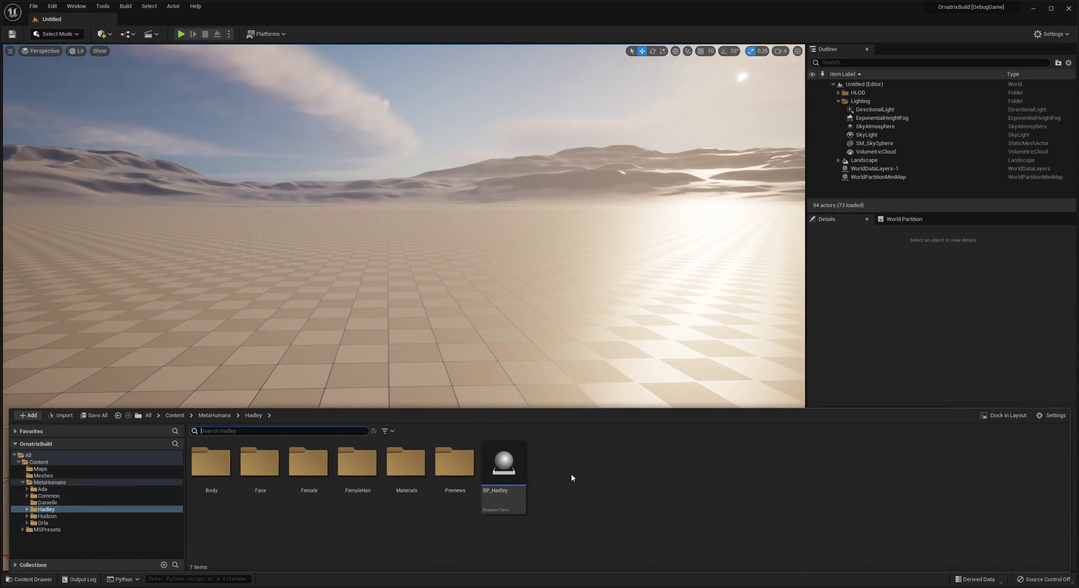
pyautogui.click(504, 475)
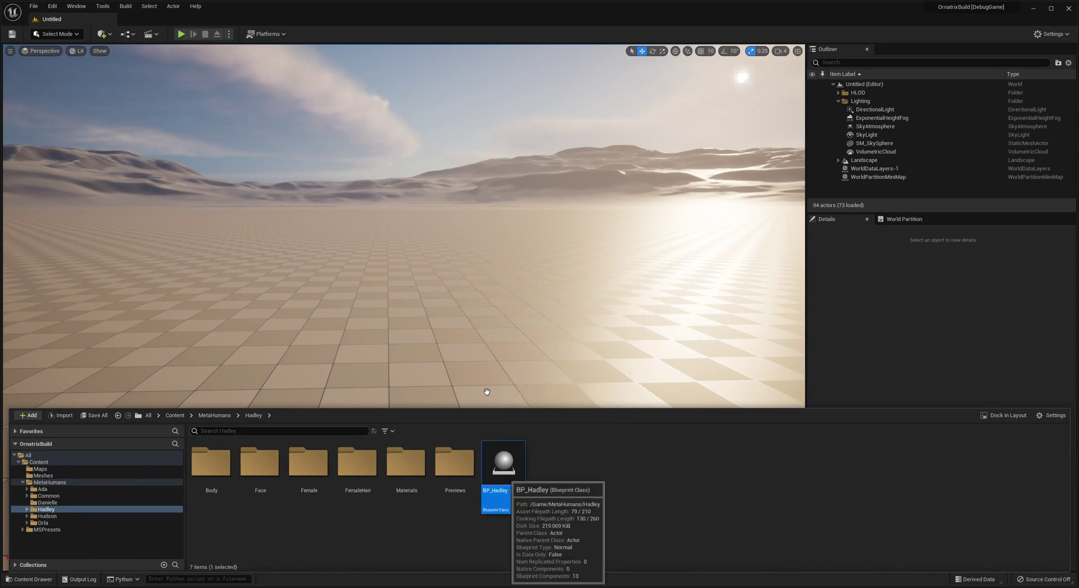
pyautogui.moveTo(487, 392); pyautogui.dragTo(487, 392)
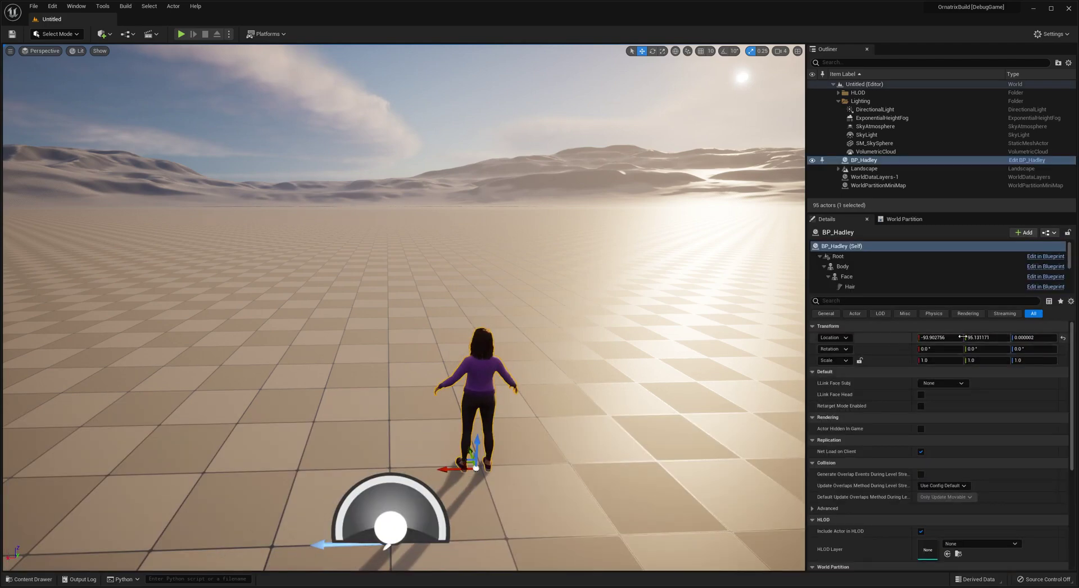
# Set BP_Hadley's location to 0, 0, 0
pyautogui.click(956, 336)
pyautogui.write('0')
pyautogui.press('Tab')
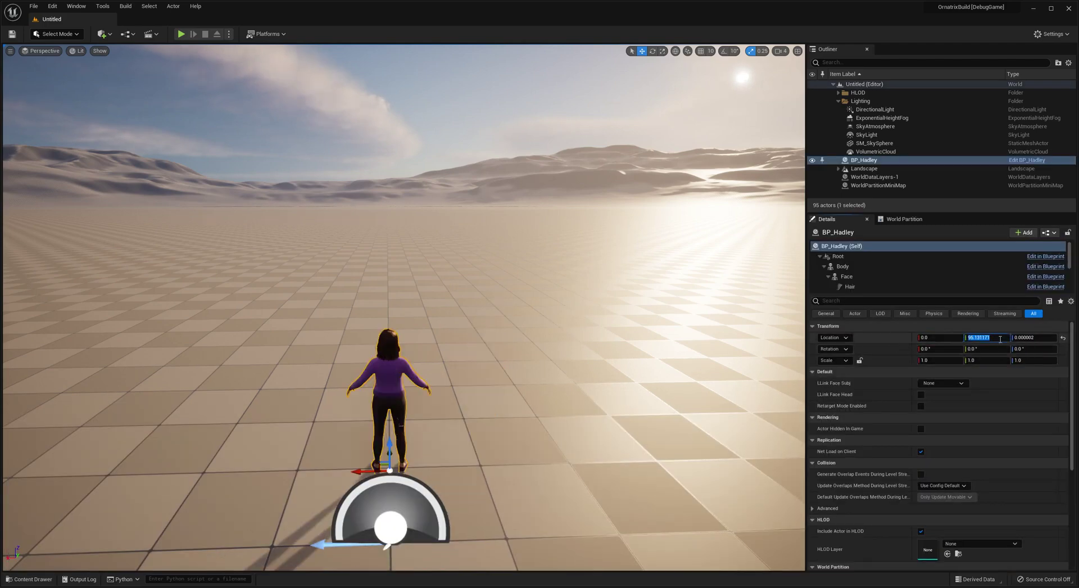
pyautogui.write('0')
pyautogui.press('Tab')
pyautogui.write('0')
pyautogui.click(1027, 347)
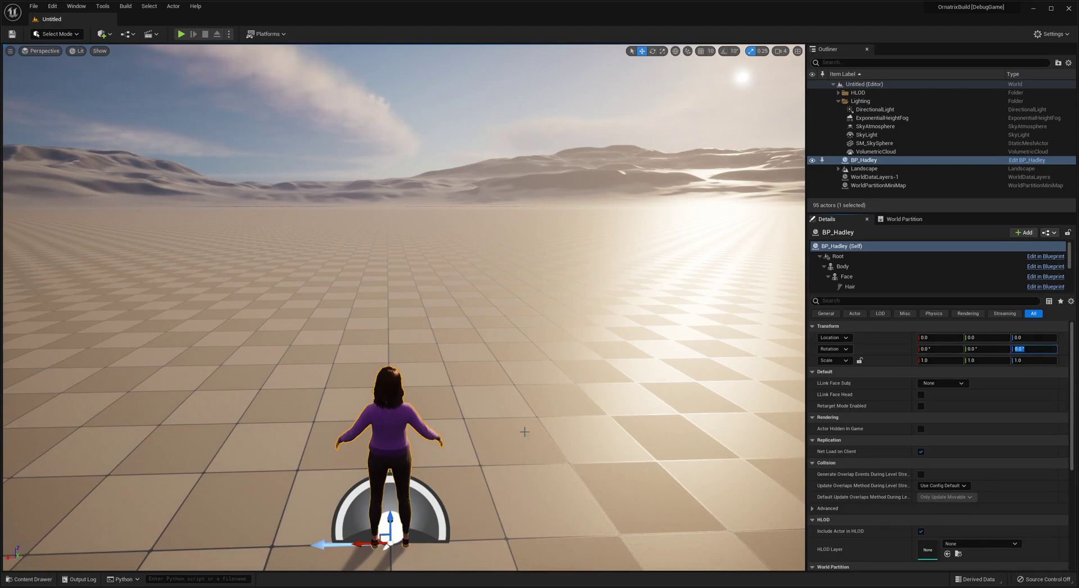
# Switch the editor to Ornatrix mode for BP_Hadley and narrow the Ornatrix tool area slightly
pyautogui.keyDown('alt'); pyautogui.moveTo(425, 454); pyautogui.dragTo(431, 451); pyautogui.keyUp('alt')
pyautogui.press('f')
pyautogui.keyDown('alt'); pyautogui.moveTo(426, 347); pyautogui.dragTo(127, 102); pyautogui.keyUp('alt')
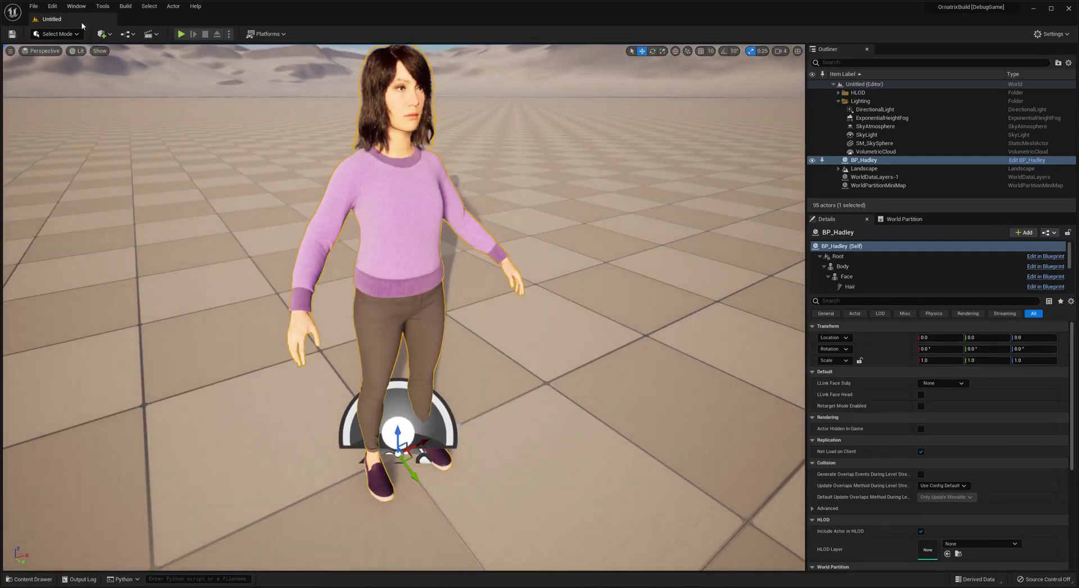
pyautogui.click(68, 35)
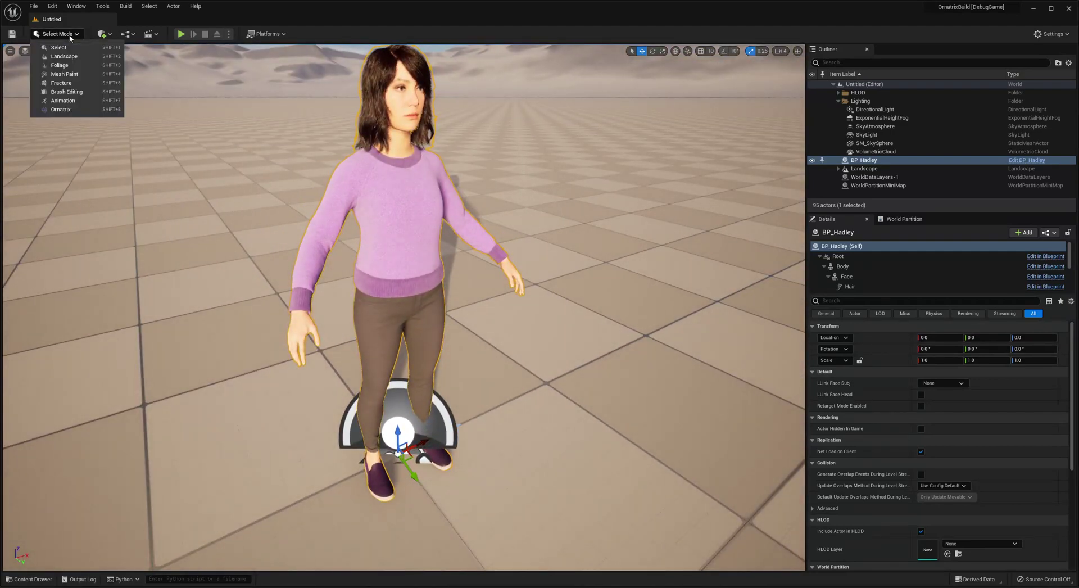
pyautogui.click(61, 109)
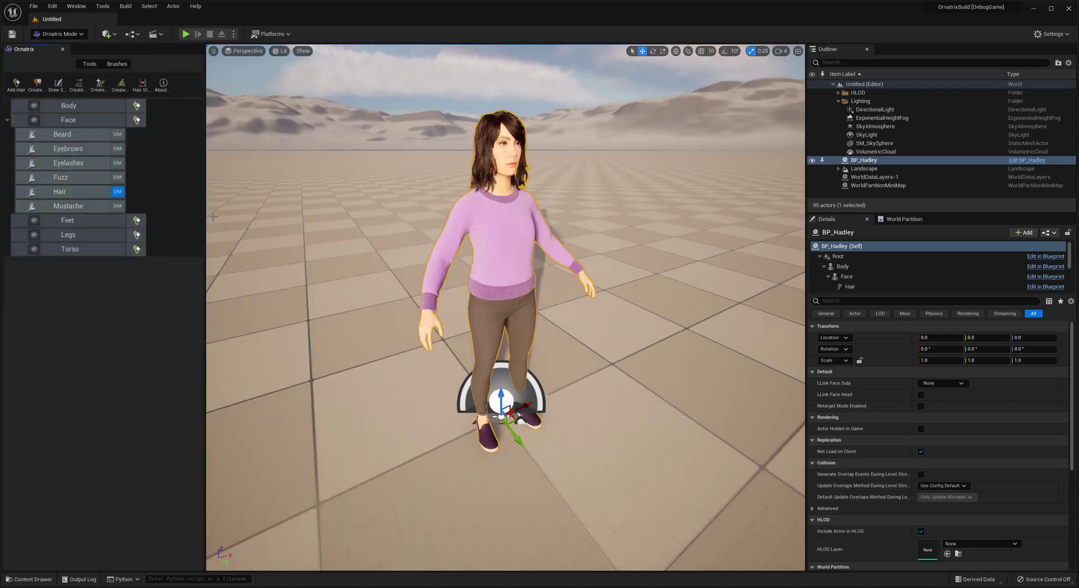
pyautogui.moveTo(203, 223); pyautogui.dragTo(188, 219)
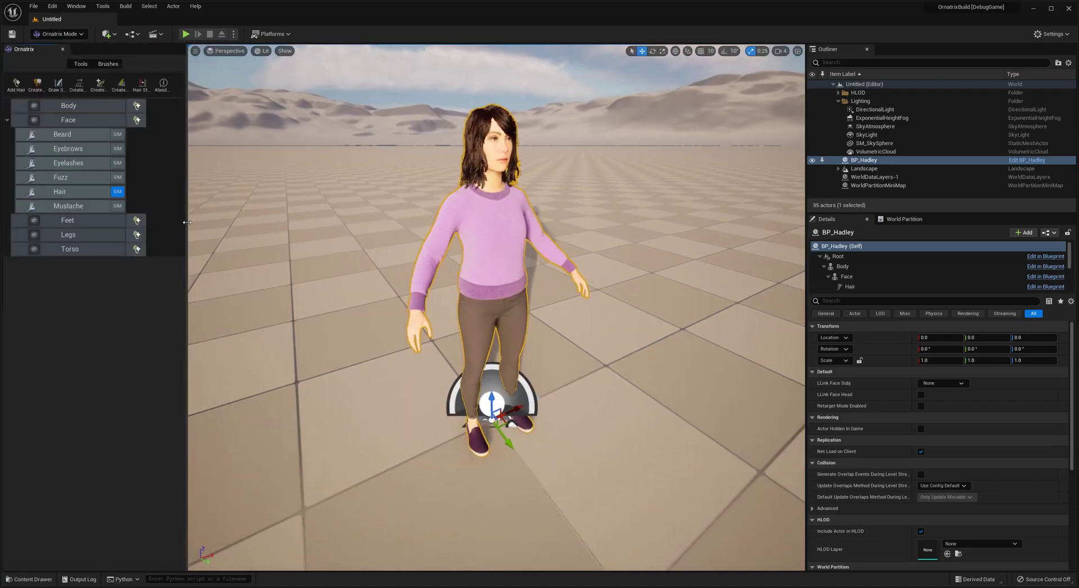
# Select Hadley's Face mesh and its Hair groom in turn to inspect the hair up close
pyautogui.click(96, 126)
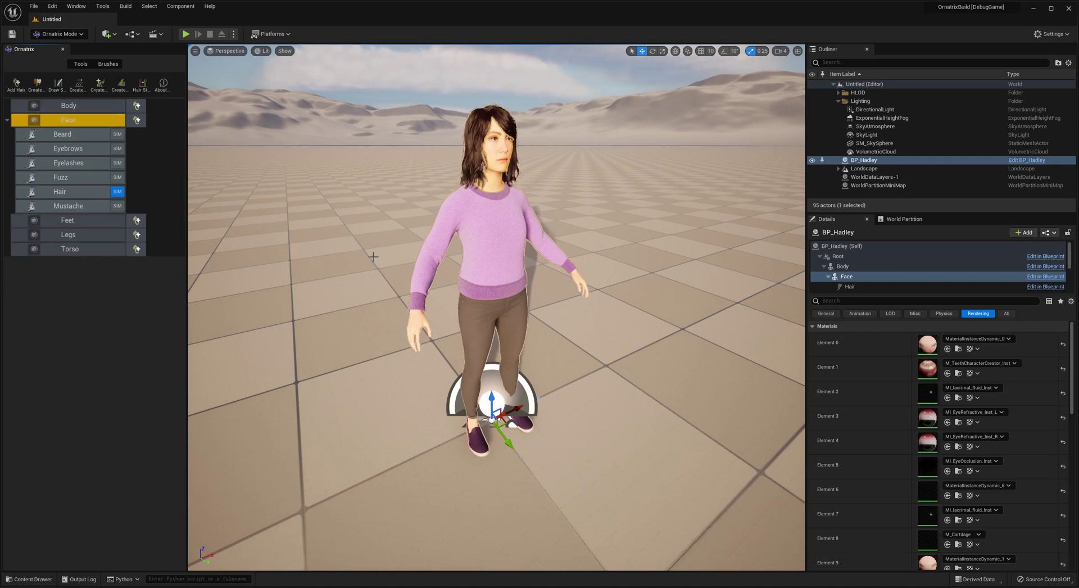
pyautogui.click(83, 198)
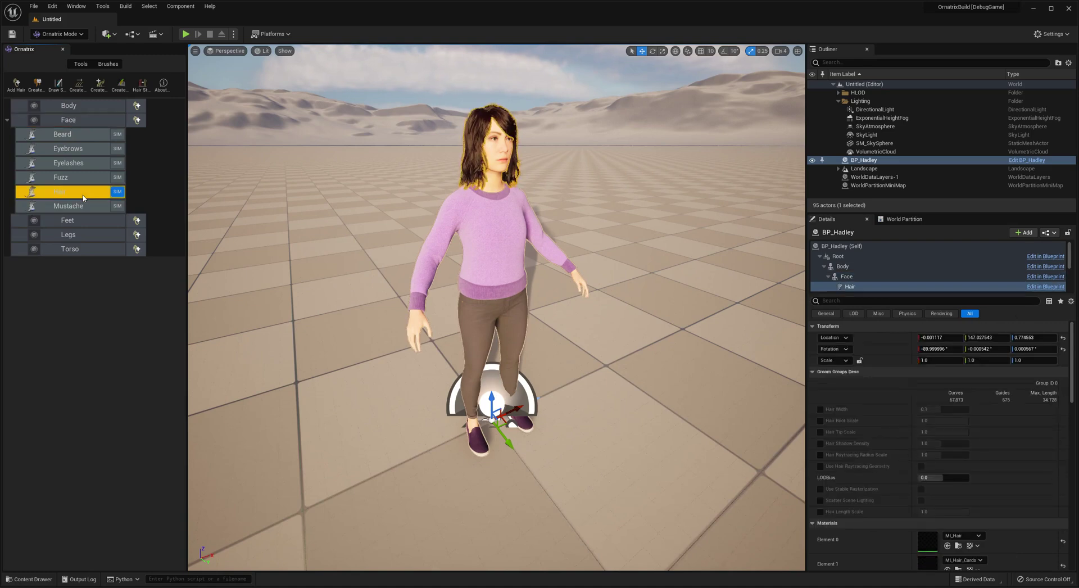
pyautogui.press('f')
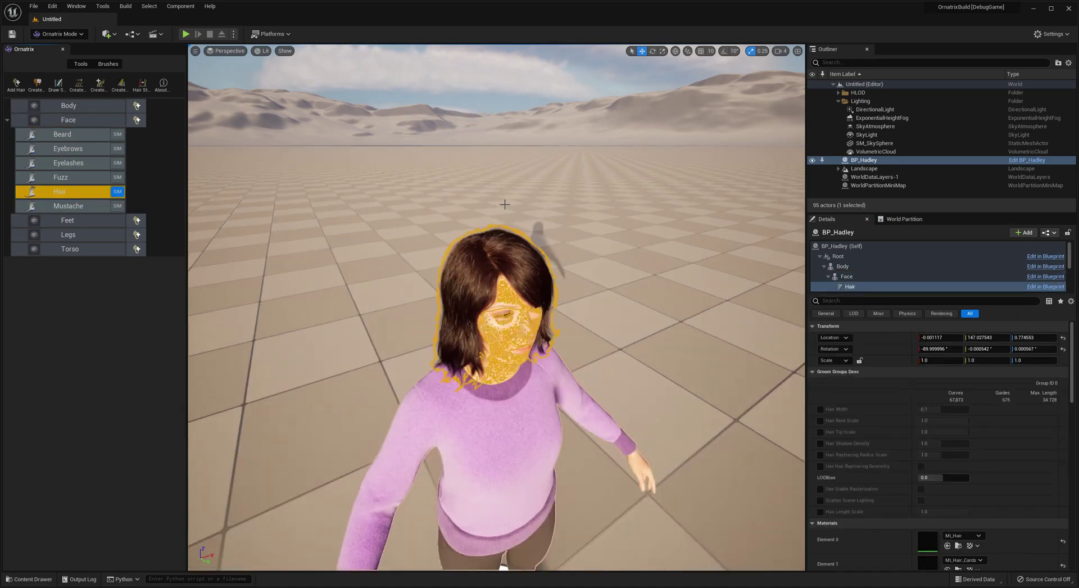
pyautogui.keyDown('alt'); pyautogui.moveTo(506, 213); pyautogui.dragTo(508, 177); pyautogui.keyUp('alt')
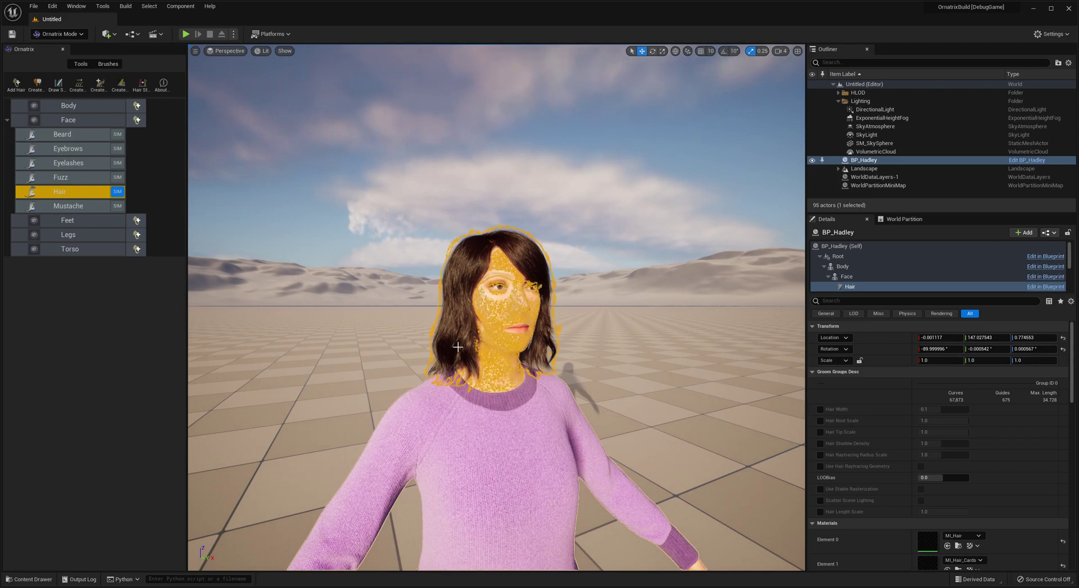
# Hide the Beard, Eyebrows, Eyelashes, Fuzz and Mustache grooms, leaving out the Hair groom
pyautogui.click(67, 138)
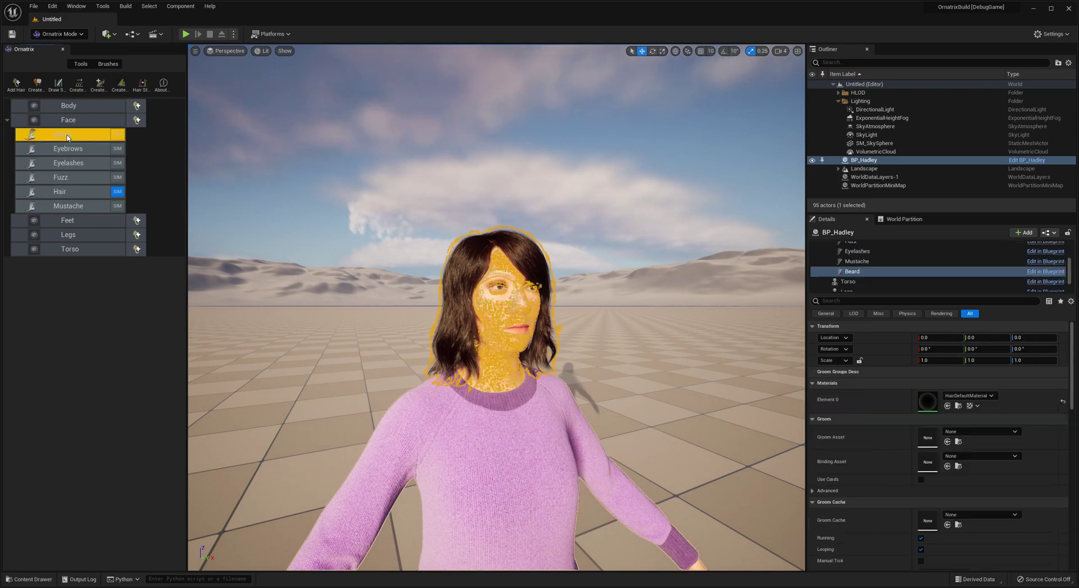
pyautogui.keyDown('shift'); pyautogui.click(79, 206); pyautogui.keyUp('shift')
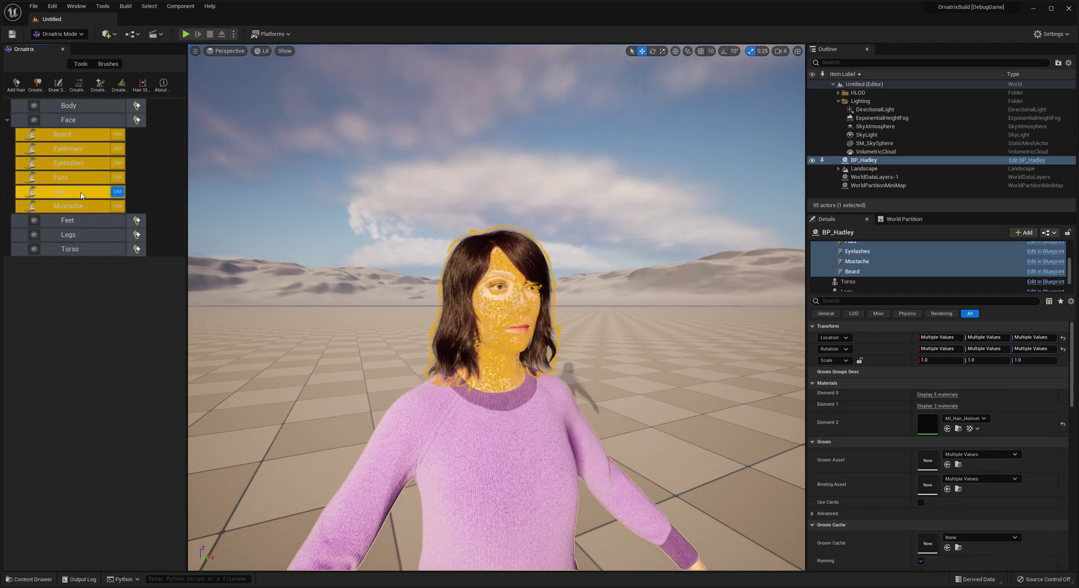
pyautogui.keyDown('ctrl'); pyautogui.click(81, 195); pyautogui.keyUp('ctrl')
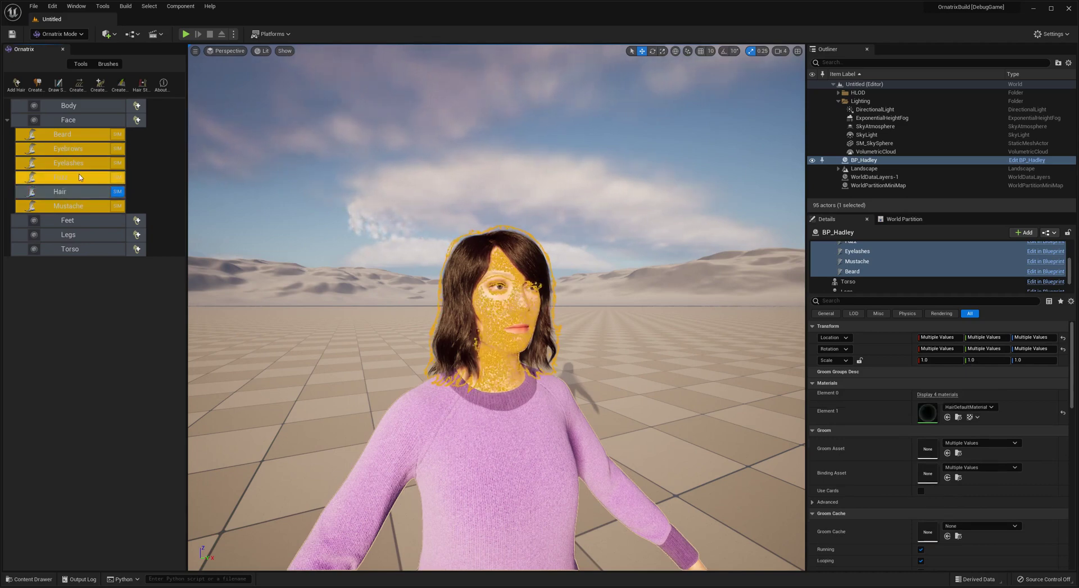
pyautogui.rightClick(79, 178)
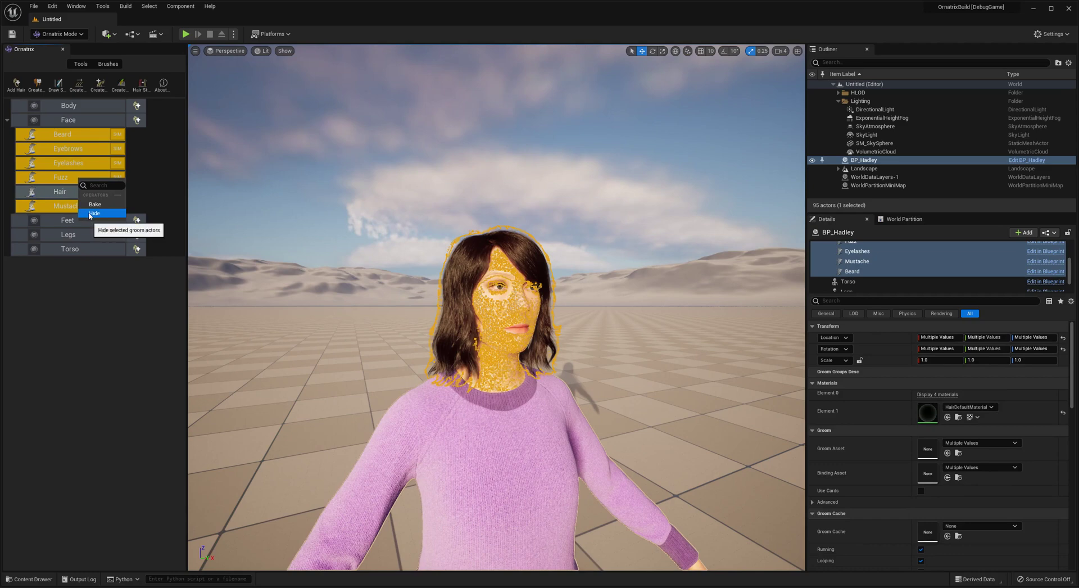
pyautogui.click(92, 212)
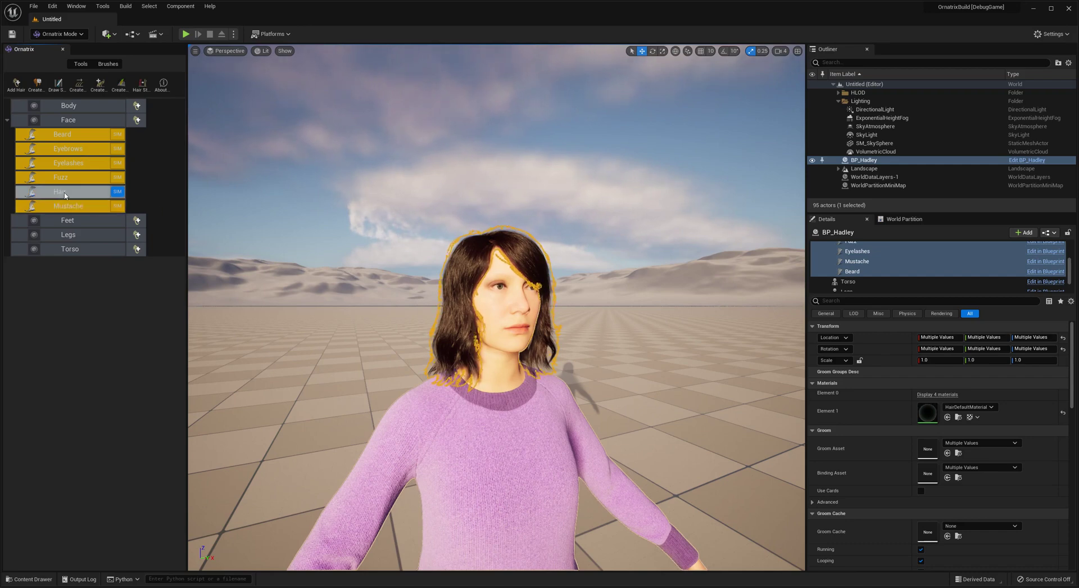
# Toggle the Hair groom from native groom to editable Ornatrix hair and add an Edit Guides operator to it
pyautogui.click(76, 194)
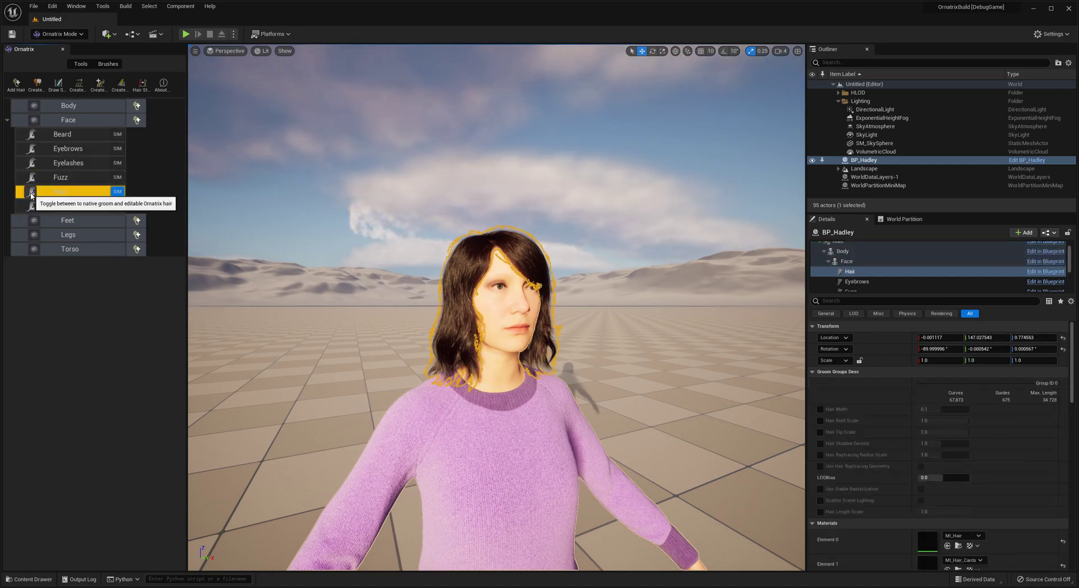
pyautogui.click(31, 194)
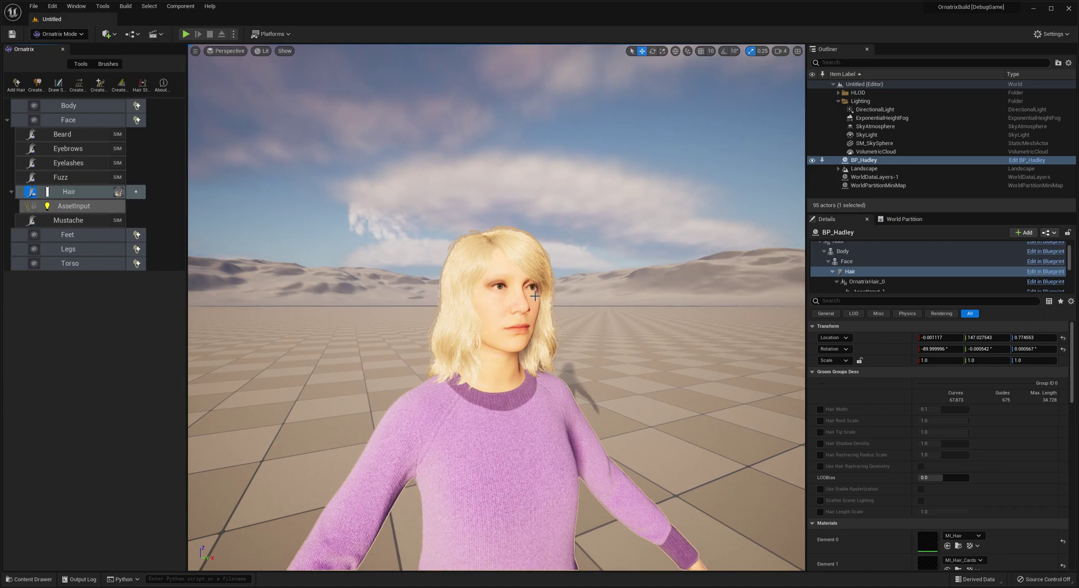
pyautogui.click(135, 191)
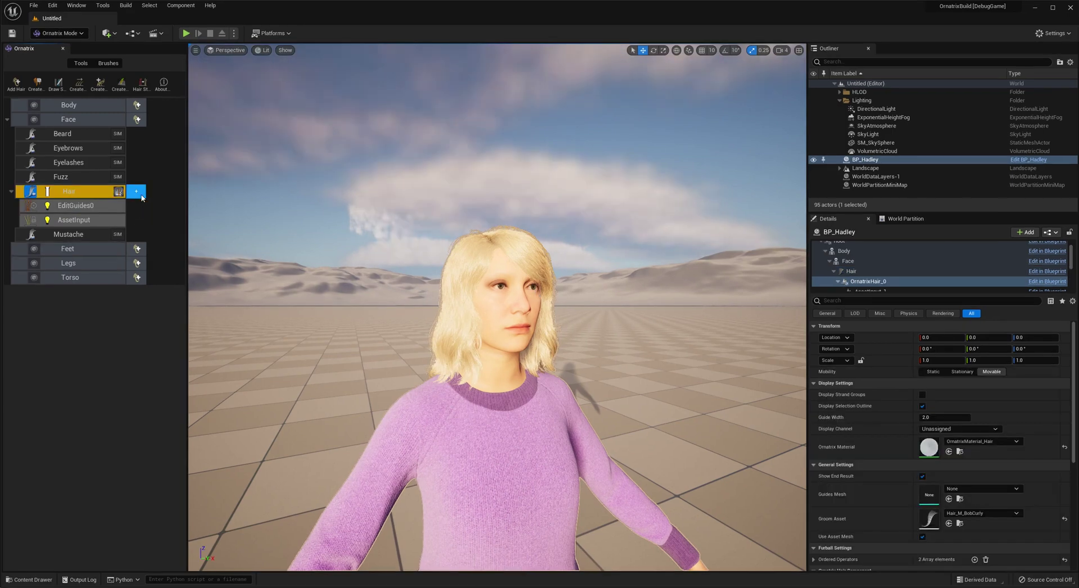
pyautogui.click(141, 196)
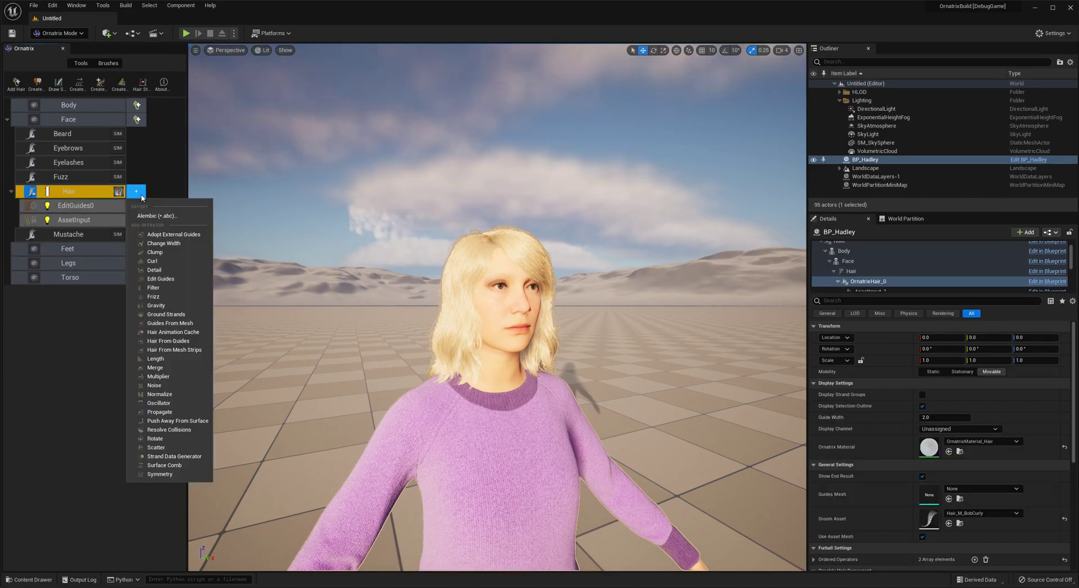
pyautogui.click(145, 279)
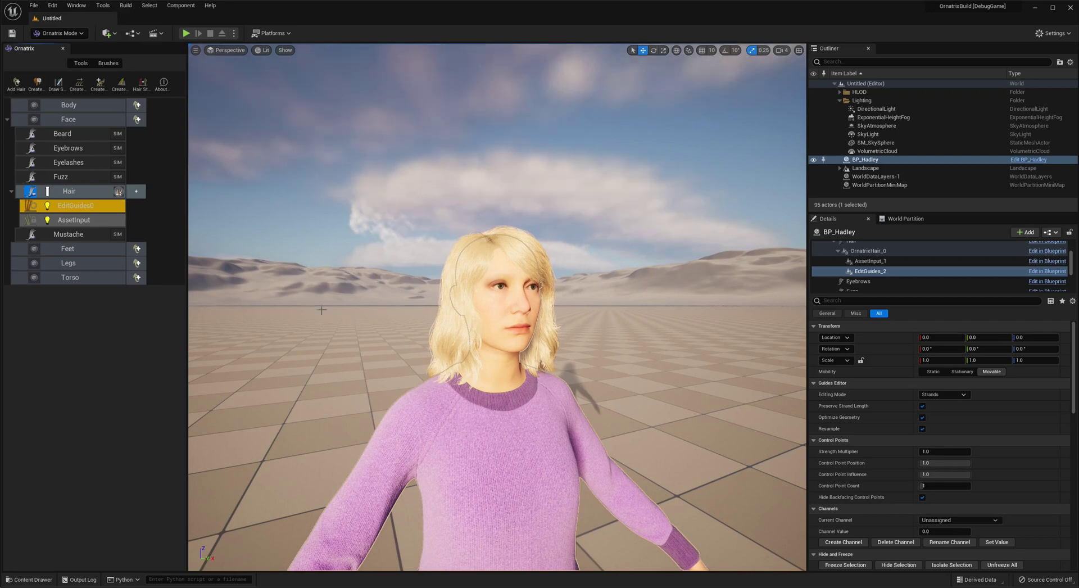
# Comb the hair guides outward at the back and side of the head with the Comb brush
pyautogui.click(106, 64)
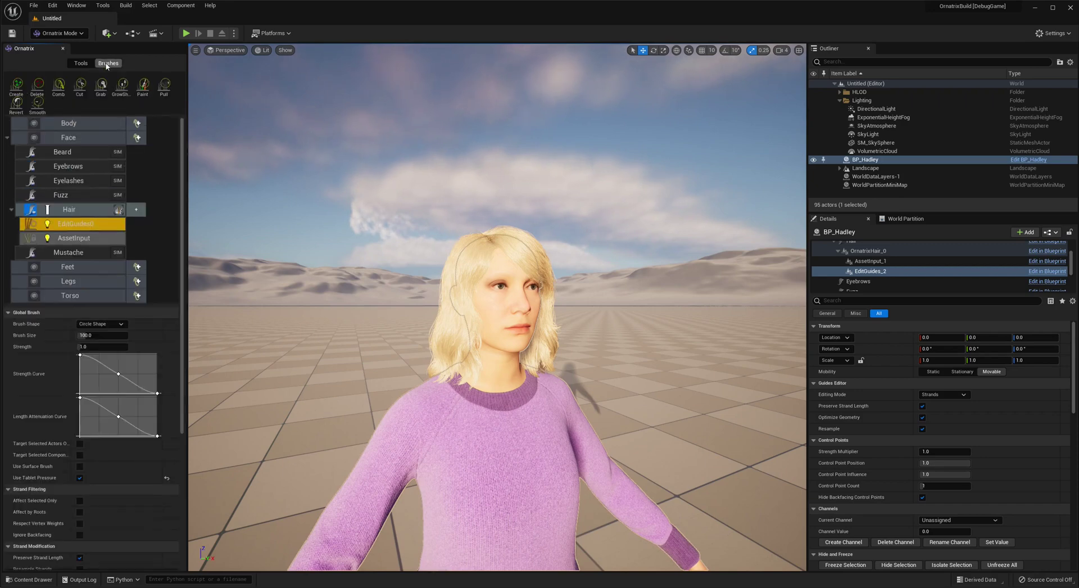
pyautogui.click(64, 93)
pyautogui.keyDown('alt'); pyautogui.moveTo(471, 332); pyautogui.dragTo(618, 332); pyautogui.keyUp('alt')
pyautogui.moveTo(429, 337); pyautogui.dragTo(387, 344)
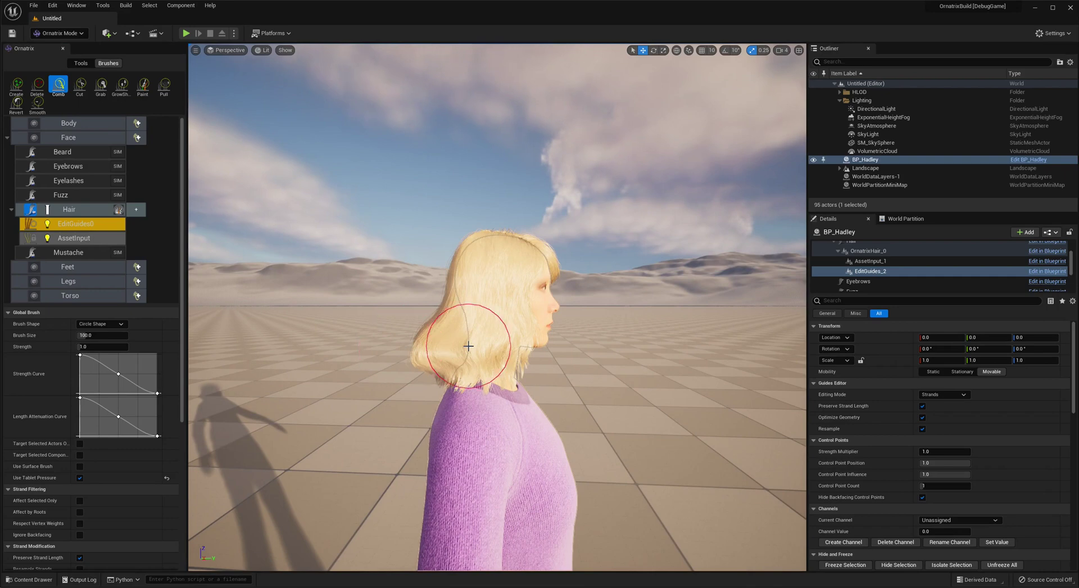
pyautogui.keyDown('alt'); pyautogui.moveTo(467, 345); pyautogui.dragTo(343, 342); pyautogui.keyUp('alt')
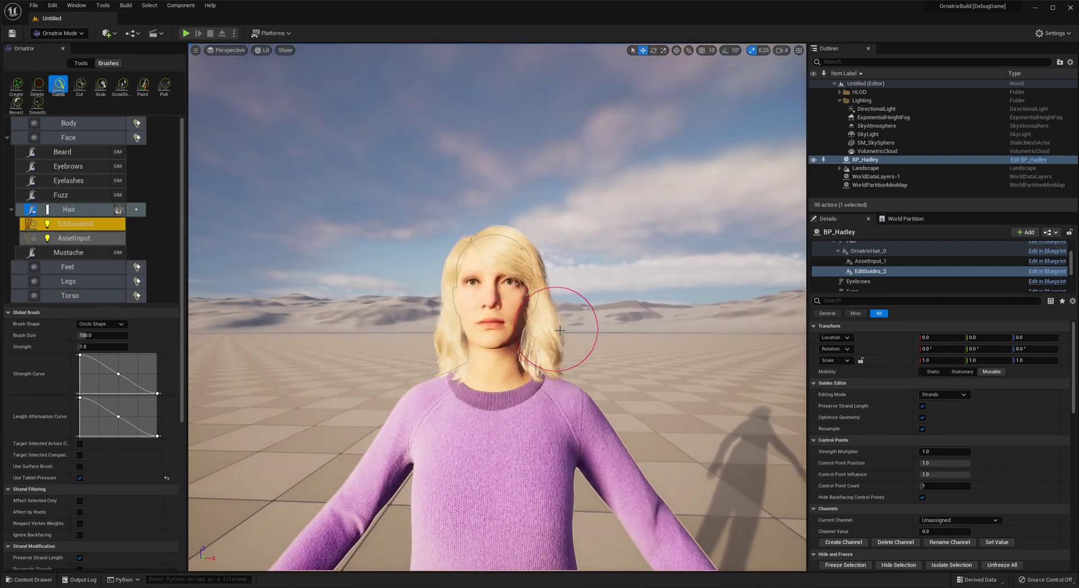
pyautogui.moveTo(561, 330); pyautogui.dragTo(592, 340)
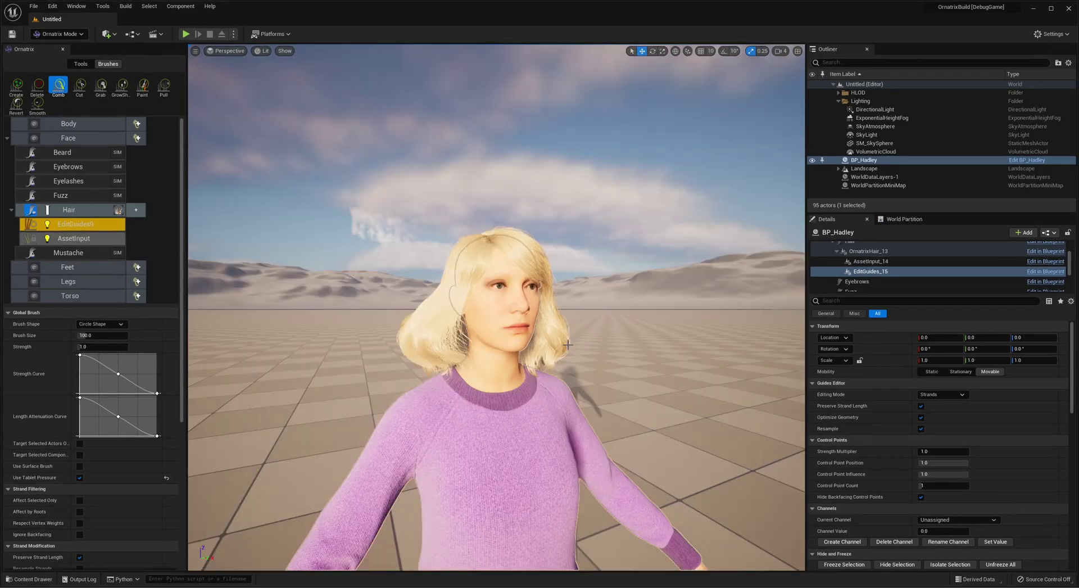
pyautogui.keyDown('alt'); pyautogui.moveTo(601, 322); pyautogui.dragTo(745, 322); pyautogui.keyUp('alt')
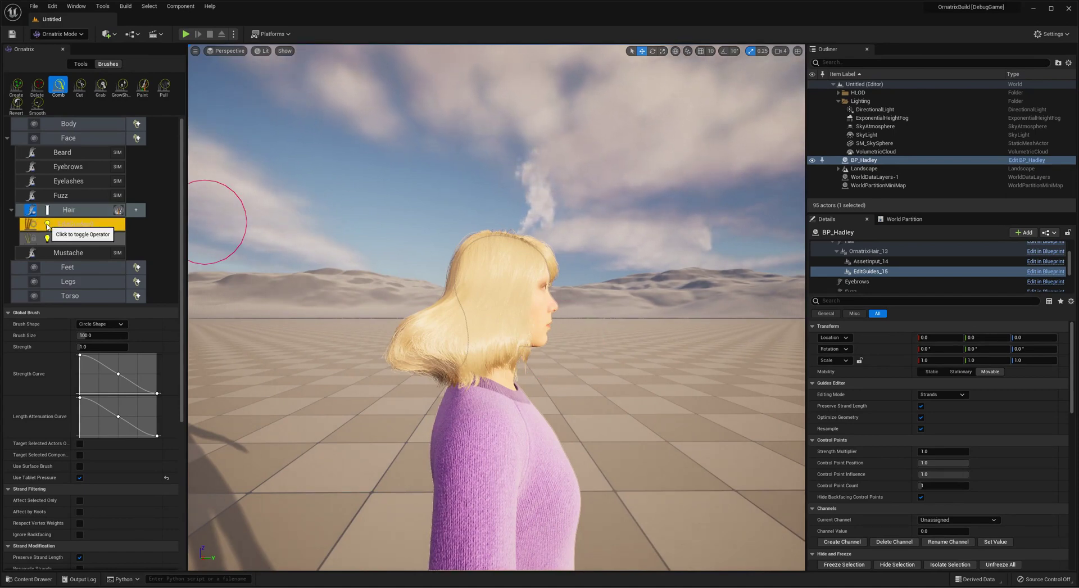
# Toggle the Edit Guides operator on the Hair groom to compare the combed and original hair, leaving it disabled
pyautogui.click(47, 225)
pyautogui.click(47, 225)
pyautogui.click(48, 226)
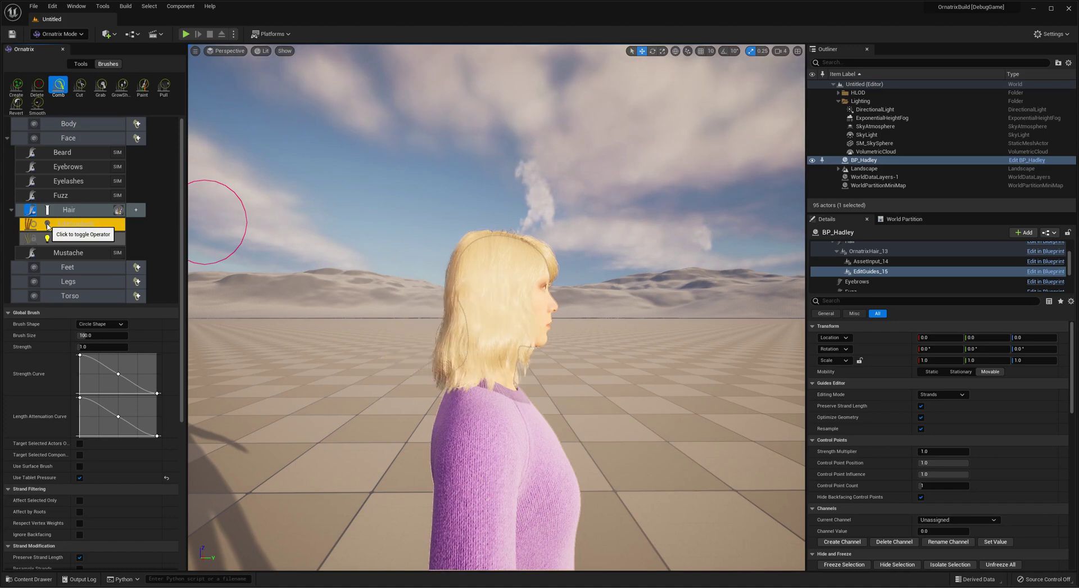
# Add a Filter operator to the Hair groom and set its Fraction value to 0.2
pyautogui.click(135, 210)
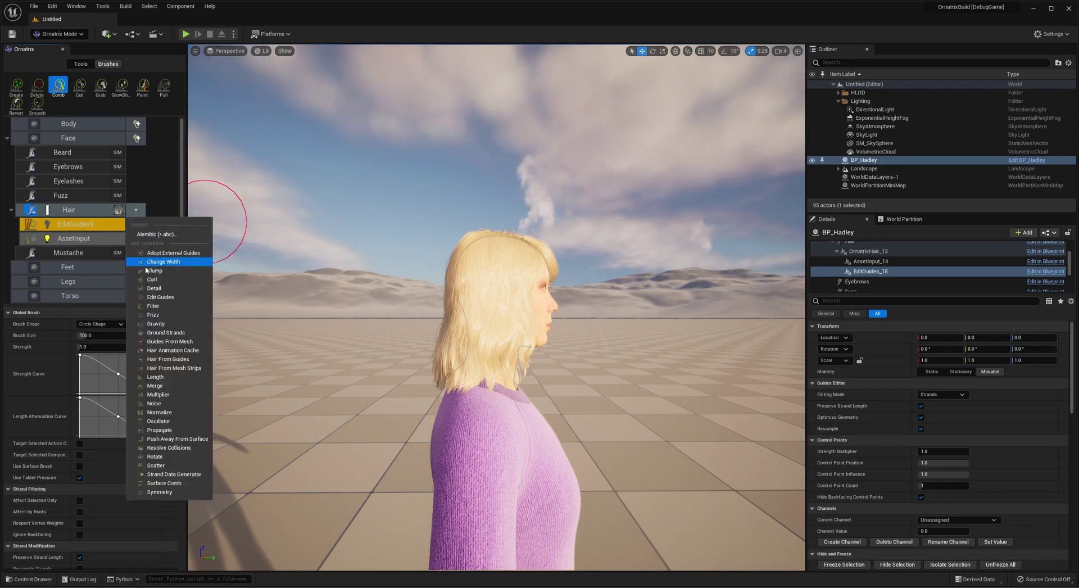
pyautogui.click(165, 306)
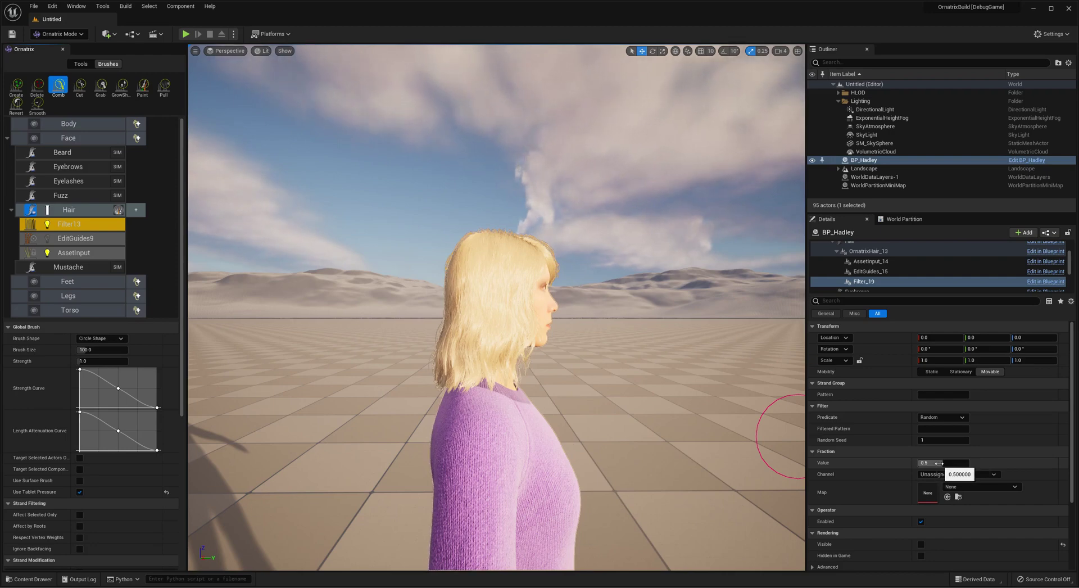
pyautogui.moveTo(935, 462); pyautogui.dragTo(916, 463)
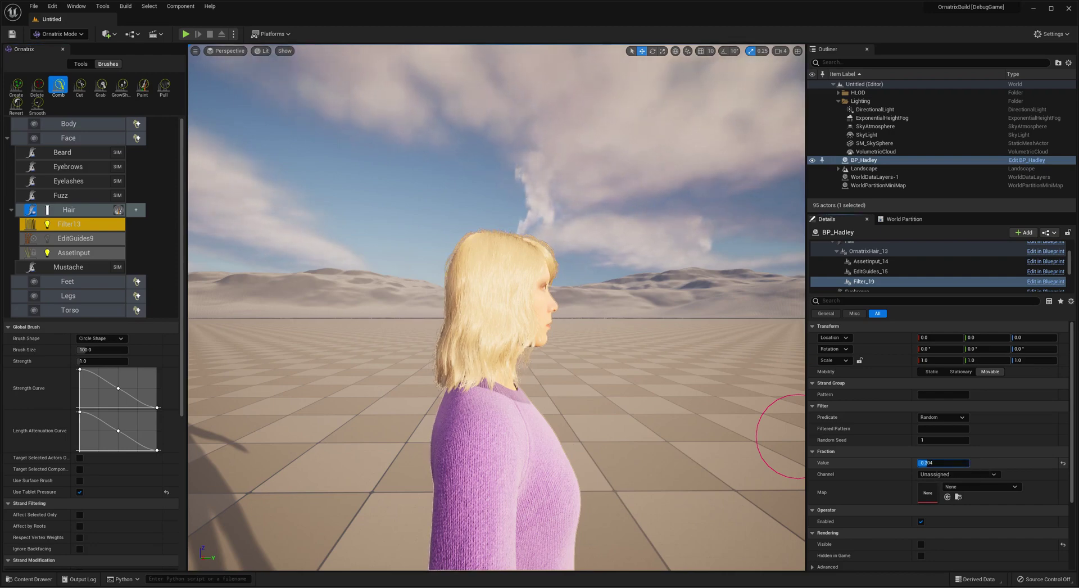
pyautogui.click(940, 463)
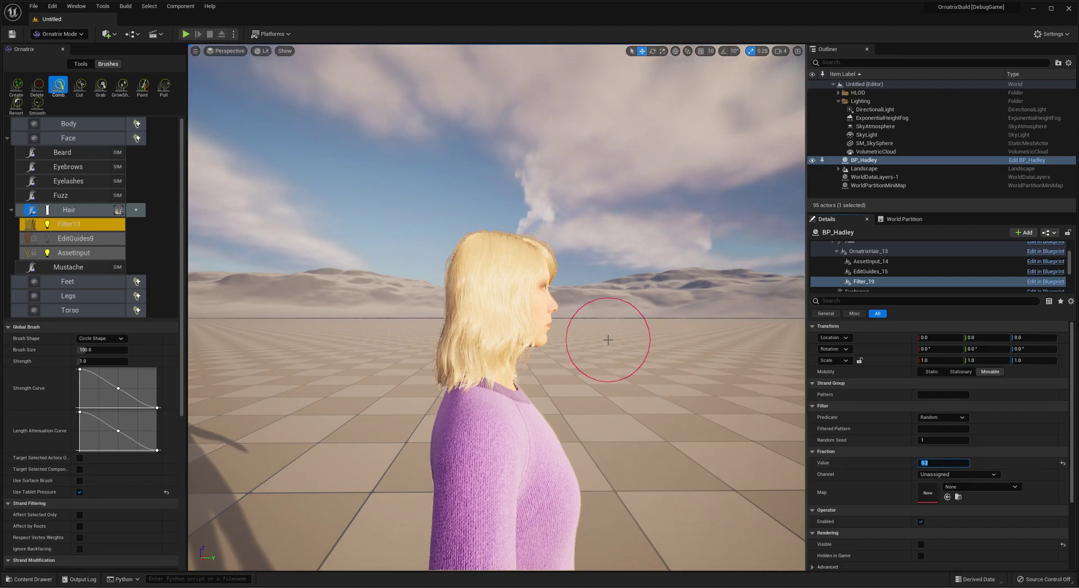
# Add a second Edit Guides operator above the Filter and comb the hair outward at the sides and back of the head
pyautogui.keyDown('alt'); pyautogui.moveTo(565, 342); pyautogui.dragTo(433, 334); pyautogui.keyUp('alt')
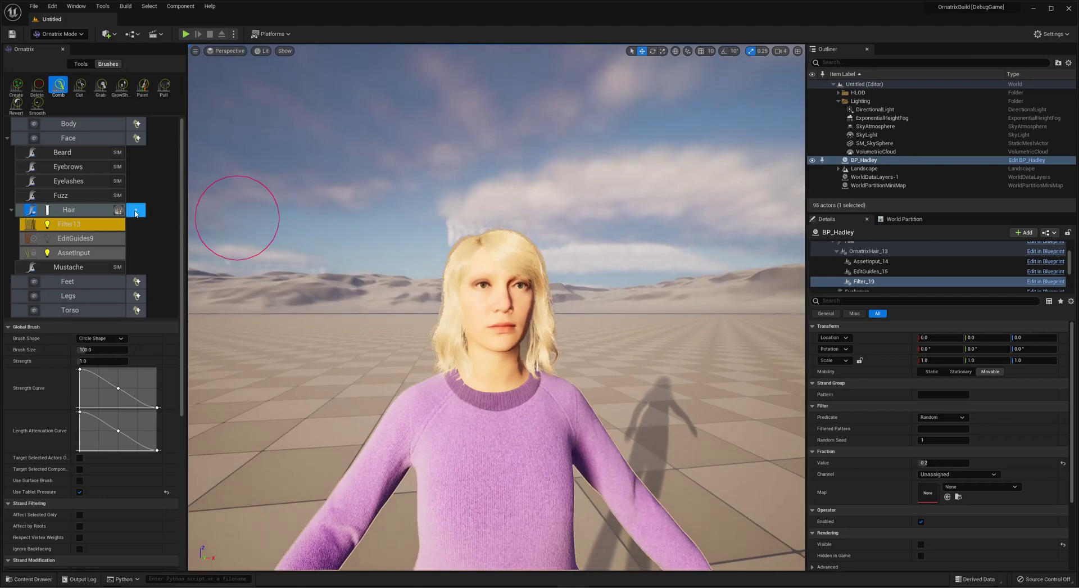
pyautogui.click(135, 210)
pyautogui.click(163, 296)
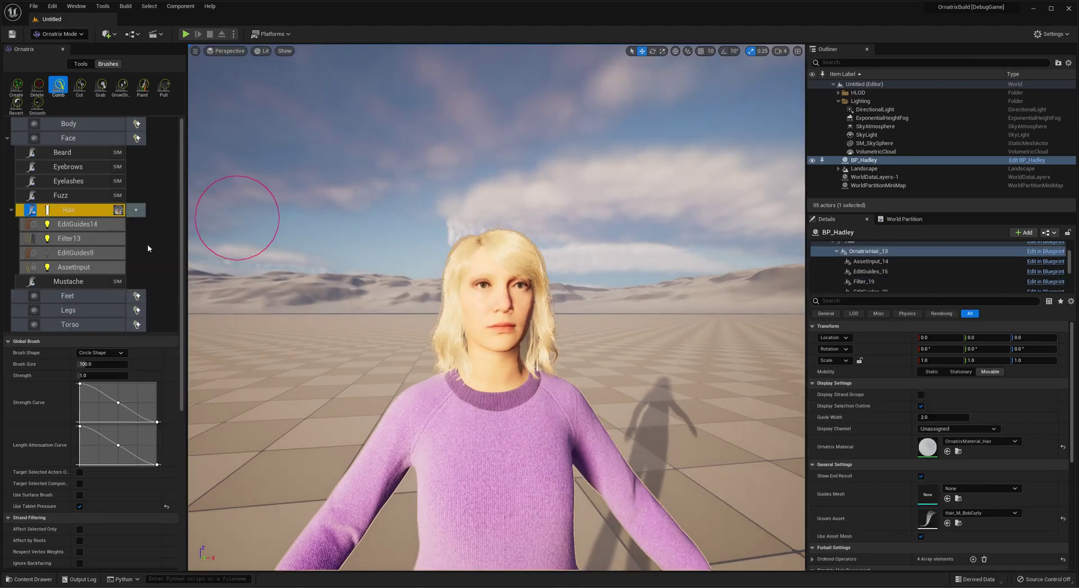
pyautogui.moveTo(579, 315)
pyautogui.mouseDown()
pyautogui.moveTo(553, 323)
pyautogui.moveTo(605, 355)
pyautogui.mouseUp()
pyautogui.moveTo(473, 353)
pyautogui.mouseDown()
pyautogui.moveTo(425, 379)
pyautogui.moveTo(627, 379)
pyautogui.moveTo(422, 367)
pyautogui.moveTo(404, 386)
pyautogui.moveTo(472, 416)
pyautogui.moveTo(660, 411)
pyautogui.moveTo(420, 429)
pyautogui.mouseUp()
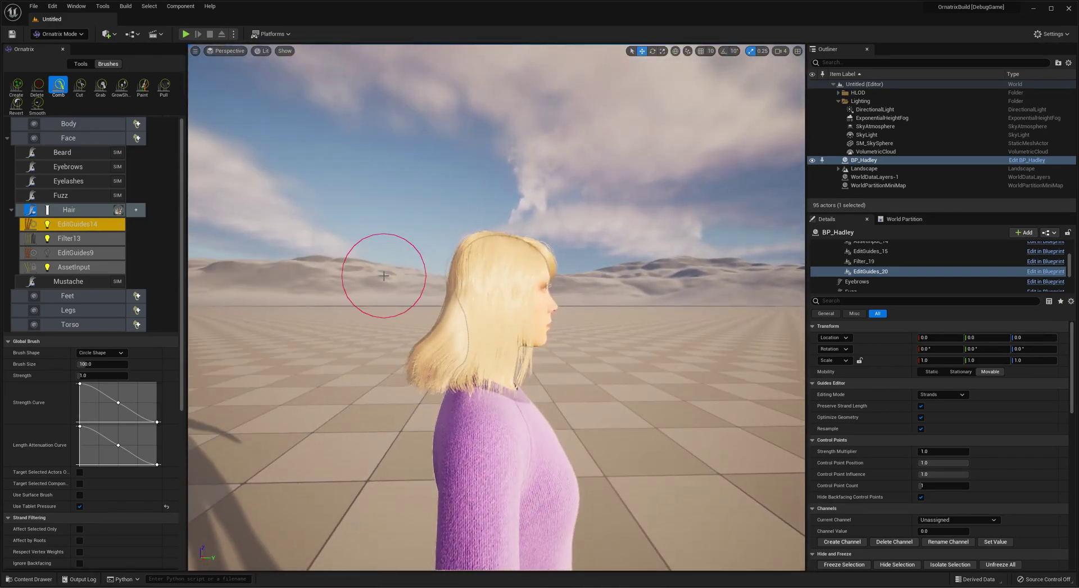
pyautogui.keyDown('alt'); pyautogui.moveTo(503, 290); pyautogui.dragTo(579, 291); pyautogui.keyUp('alt')
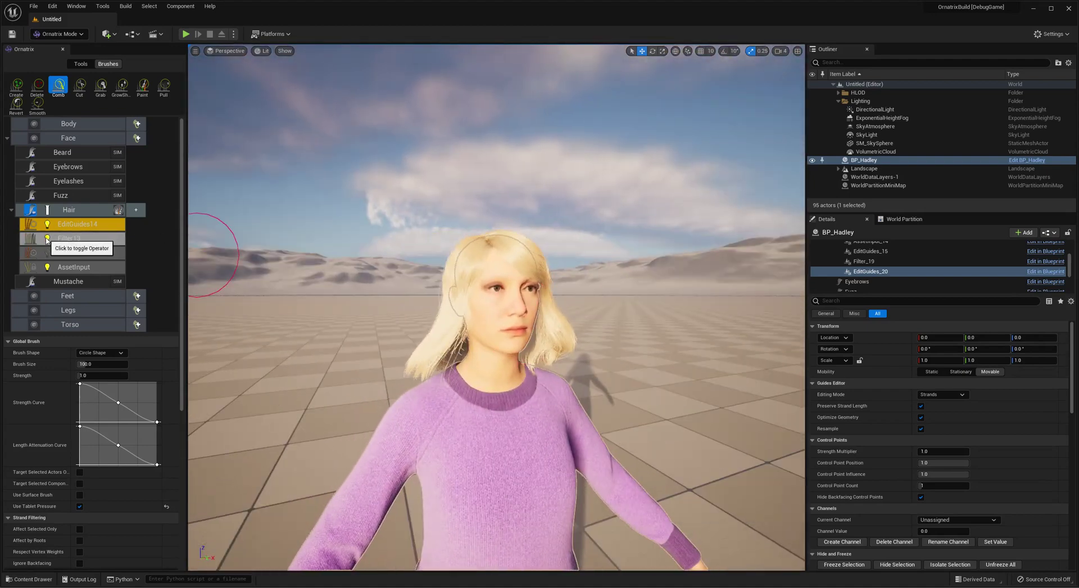
# Turn off the Filter operator below the second Edit Guides operator and check the hair from the front
pyautogui.click(48, 238)
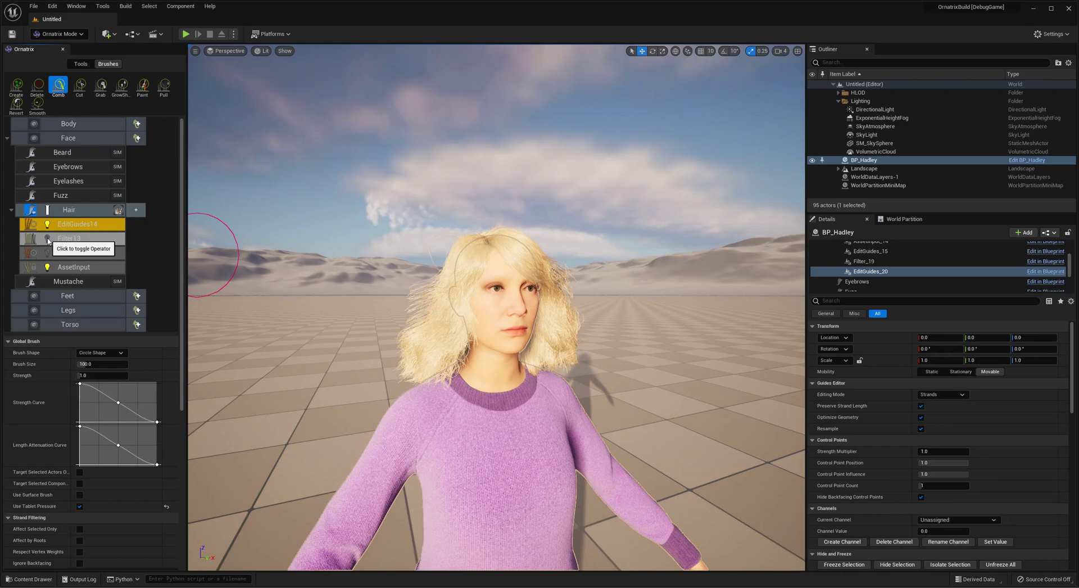
pyautogui.keyDown('alt'); pyautogui.moveTo(516, 346); pyautogui.dragTo(607, 343); pyautogui.keyUp('alt')
pyautogui.keyDown('alt'); pyautogui.moveTo(441, 347); pyautogui.dragTo(478, 347); pyautogui.keyUp('alt')
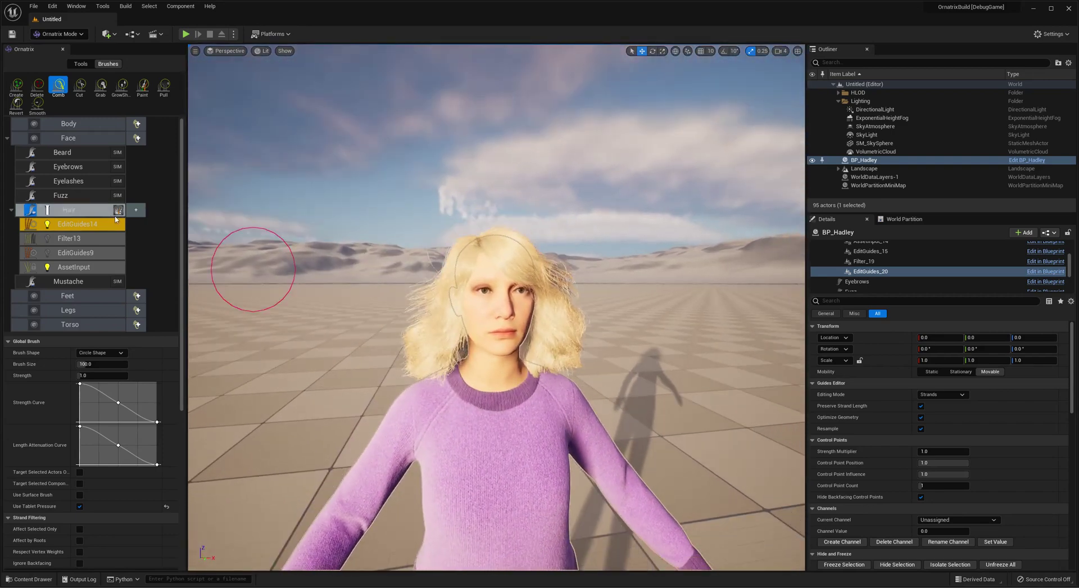
# Add a Frizz operator on top of the Hair stack and set its Amount value to about 13.93
pyautogui.click(139, 210)
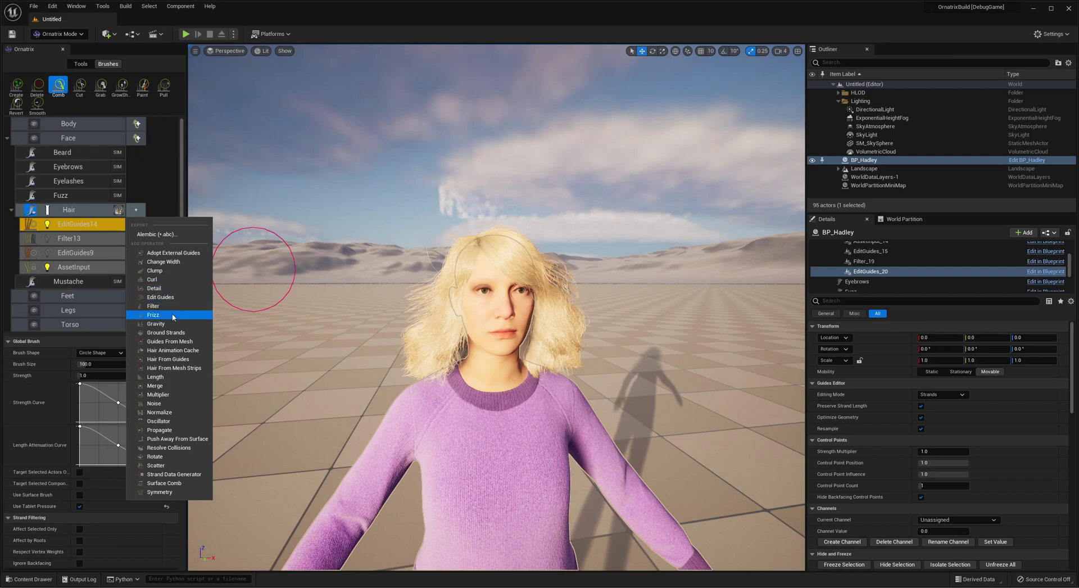
pyautogui.click(152, 315)
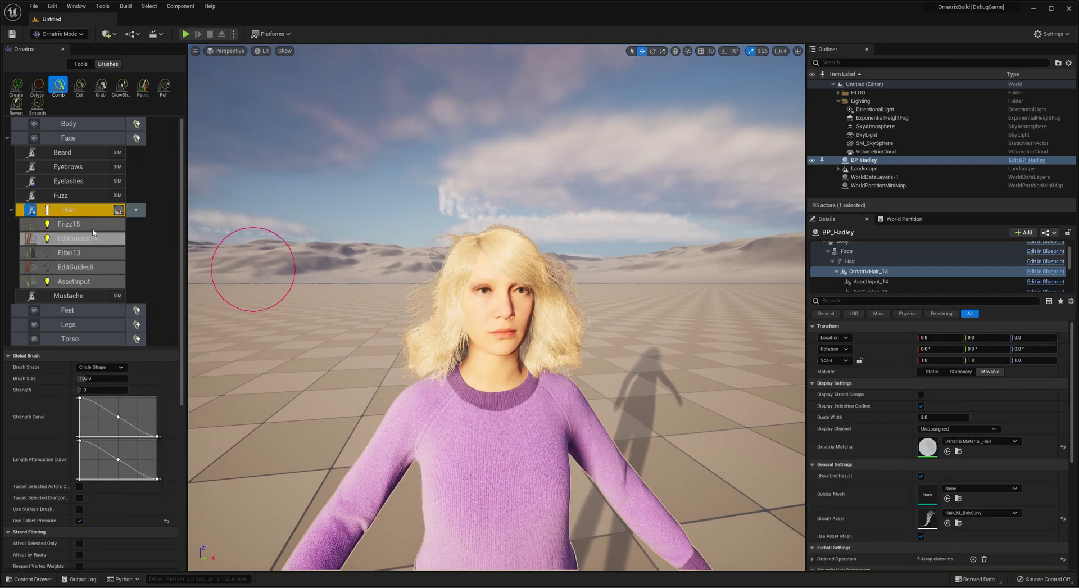
pyautogui.moveTo(943, 428); pyautogui.dragTo(921, 429)
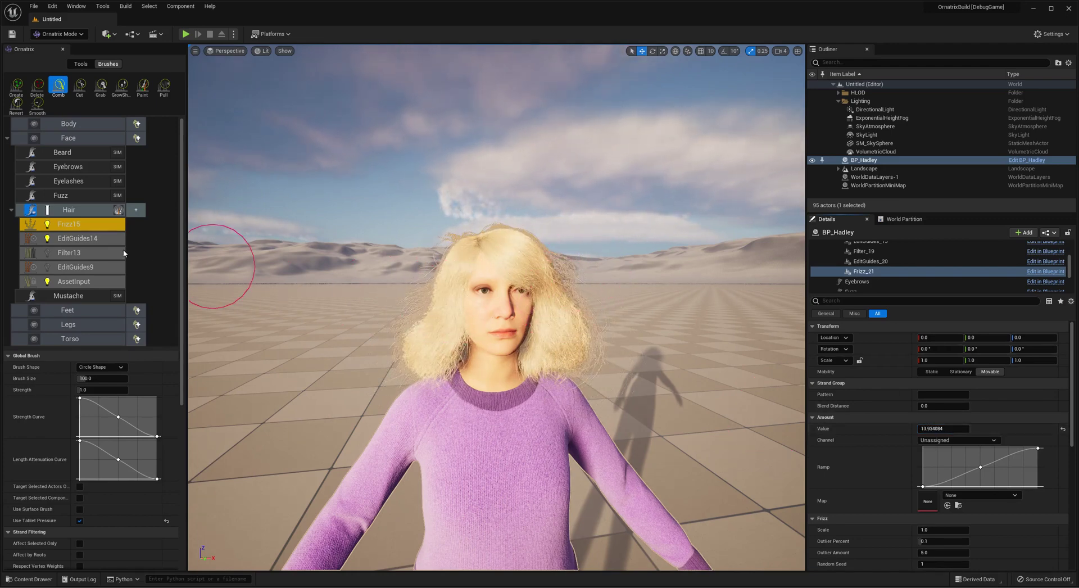
# Toggle the Hair from editable Ornatrix hair back to native groom and inspect it from the front and side
pyautogui.click(31, 211)
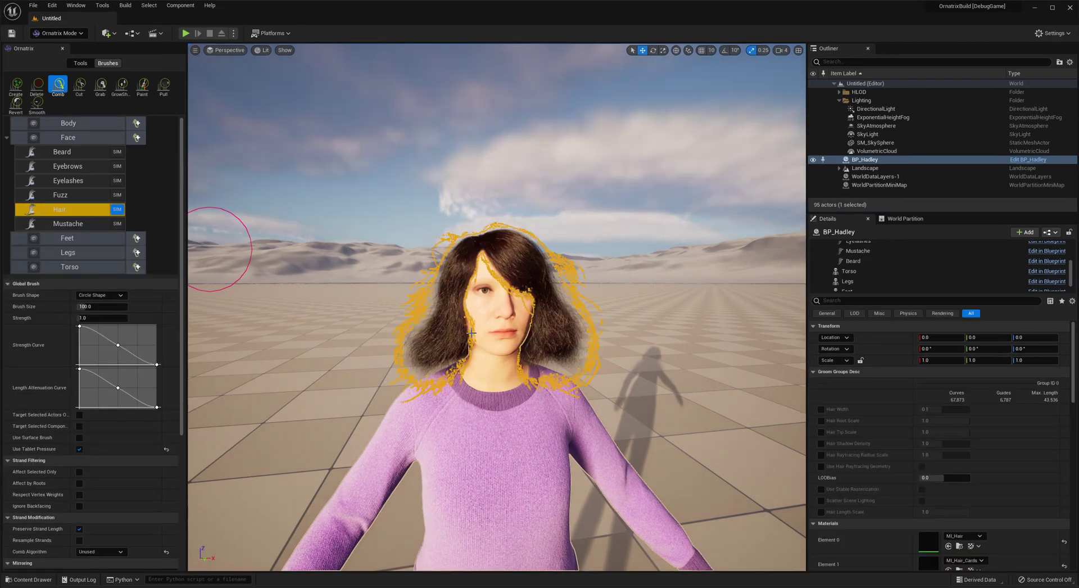
pyautogui.moveTo(456, 319)
pyautogui.keyDown('alt'); pyautogui.mouseDown()
pyautogui.moveTo(702, 306)
pyautogui.moveTo(556, 295)
pyautogui.moveTo(567, 299)
pyautogui.moveTo(511, 299)
pyautogui.moveTo(450, 319)
pyautogui.mouseUp(); pyautogui.keyUp('alt')
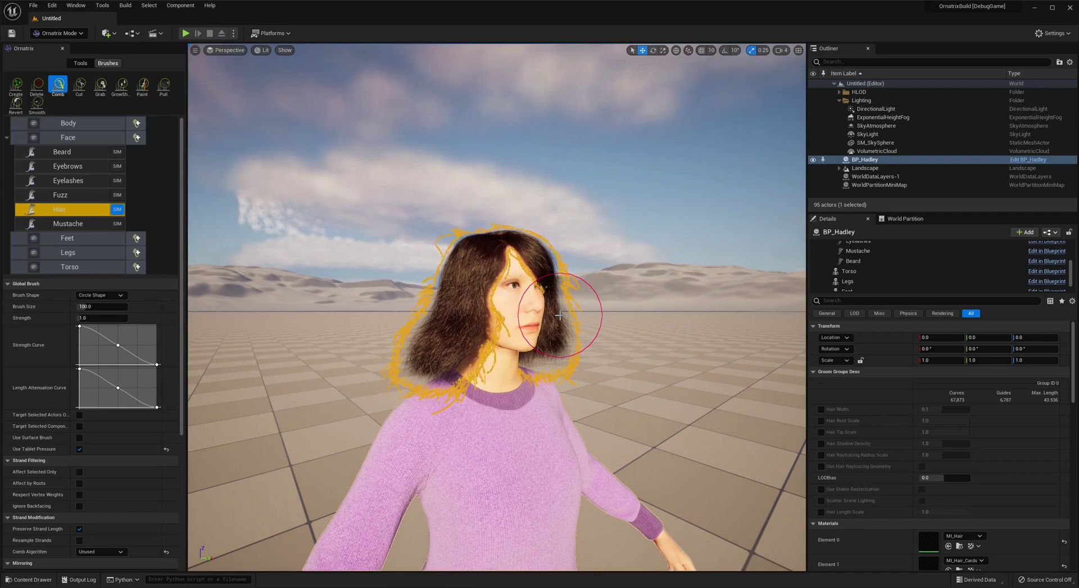
pyautogui.keyDown('alt'); pyautogui.moveTo(578, 315); pyautogui.dragTo(489, 315); pyautogui.keyUp('alt')
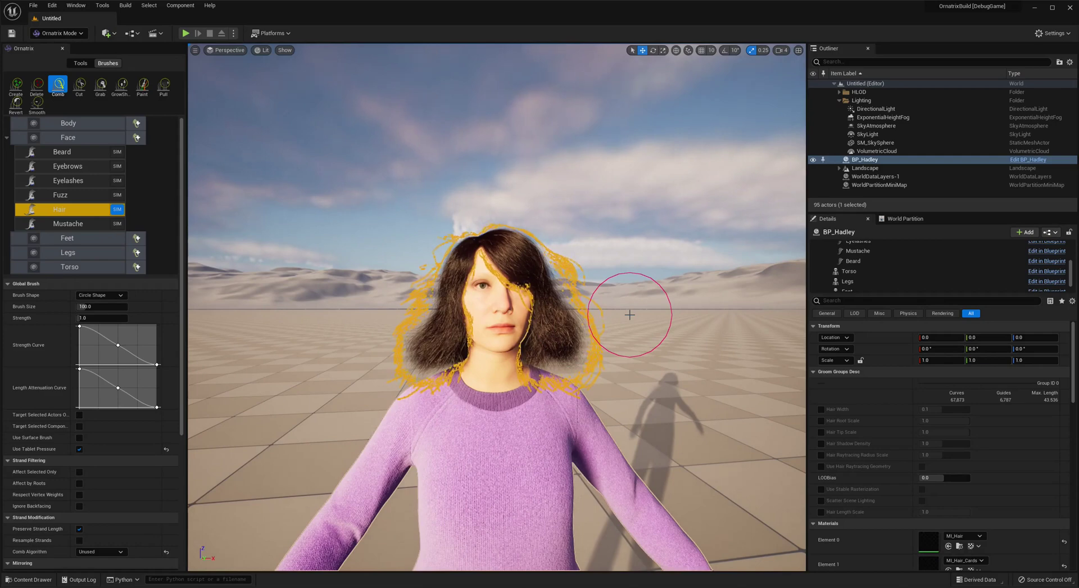